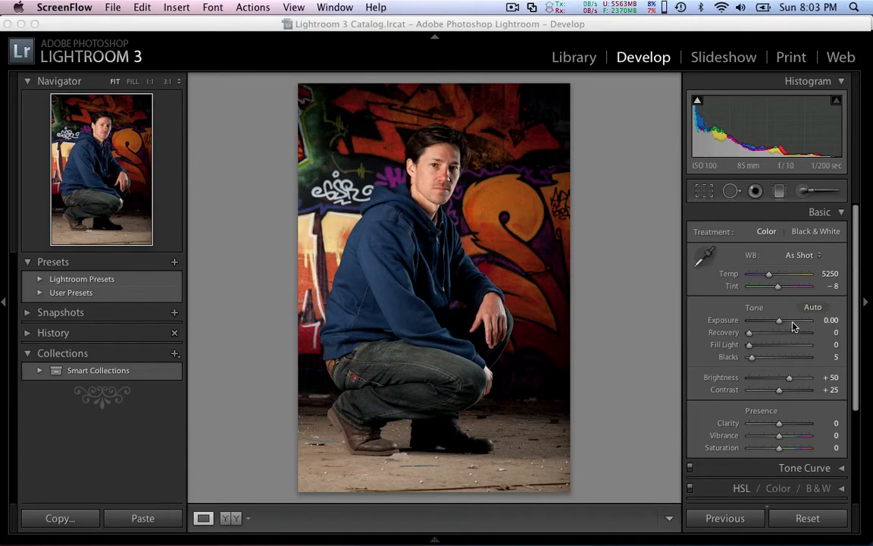
- Try brightening the photo's dark areas with Fill Light at 46 and 54, and return it to 0
{"action": "mouse_move", "coordinate": [780, 325]}
{"action": "left_mouse_down"}
{"action": "mouse_move", "coordinate": [792, 325]}
{"action": "mouse_move", "coordinate": [771, 325]}
{"action": "mouse_move", "coordinate": [795, 325]}
{"action": "mouse_move", "coordinate": [782, 326]}
{"action": "left_mouse_up"}
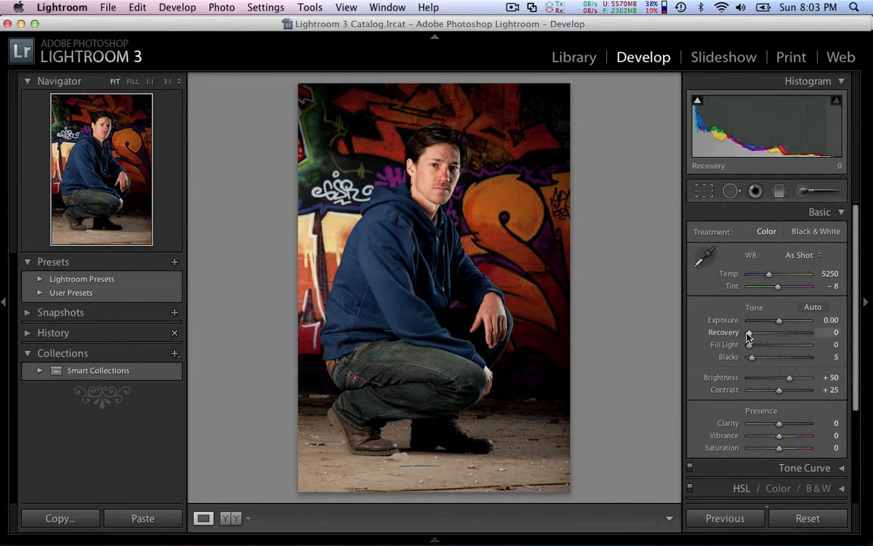
{"action": "mouse_move", "coordinate": [750, 337]}
{"action": "left_mouse_down"}
{"action": "mouse_move", "coordinate": [811, 338]}
{"action": "mouse_move", "coordinate": [729, 337]}
{"action": "mouse_move", "coordinate": [788, 333]}
{"action": "mouse_move", "coordinate": [738, 333]}
{"action": "left_mouse_up"}
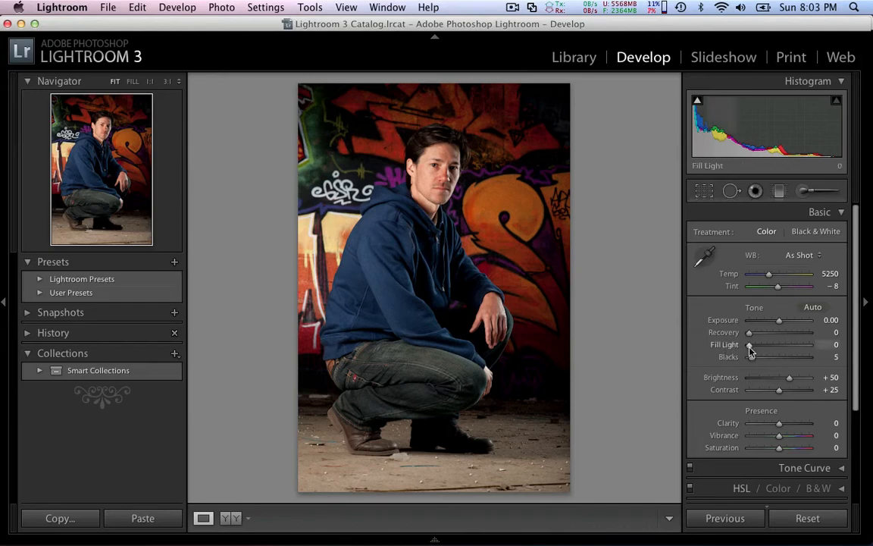
{"action": "left_click_drag", "start_coordinate": [749, 346], "coordinate": [778, 351]}
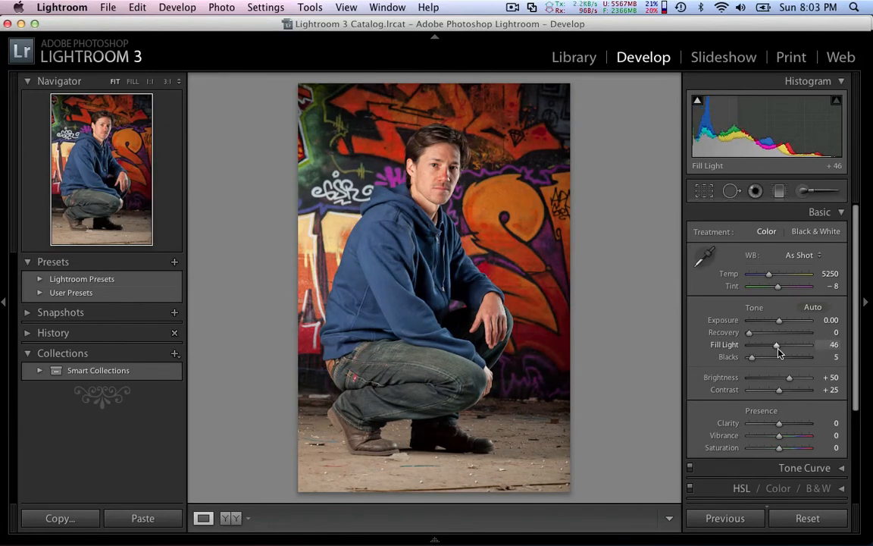
{"action": "left_click_drag", "start_coordinate": [779, 350], "coordinate": [783, 353]}
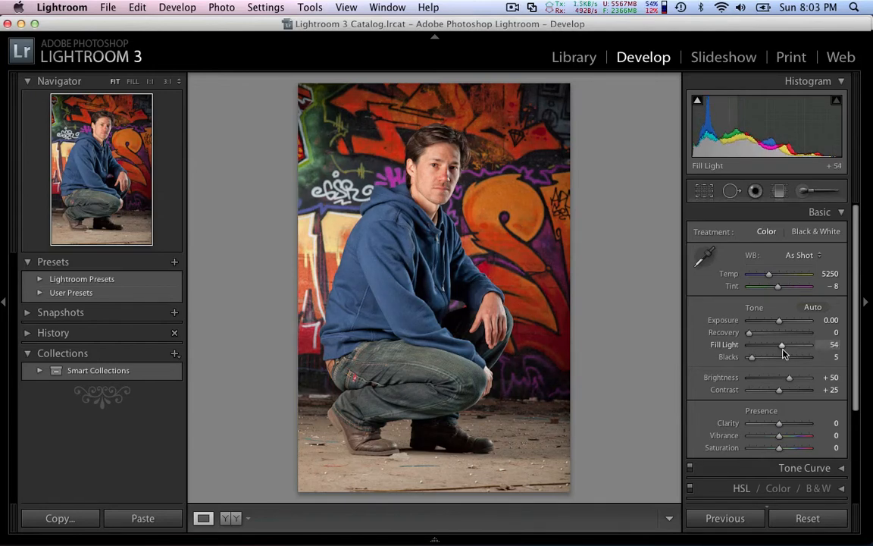
{"action": "left_click_drag", "start_coordinate": [783, 353], "coordinate": [749, 341]}
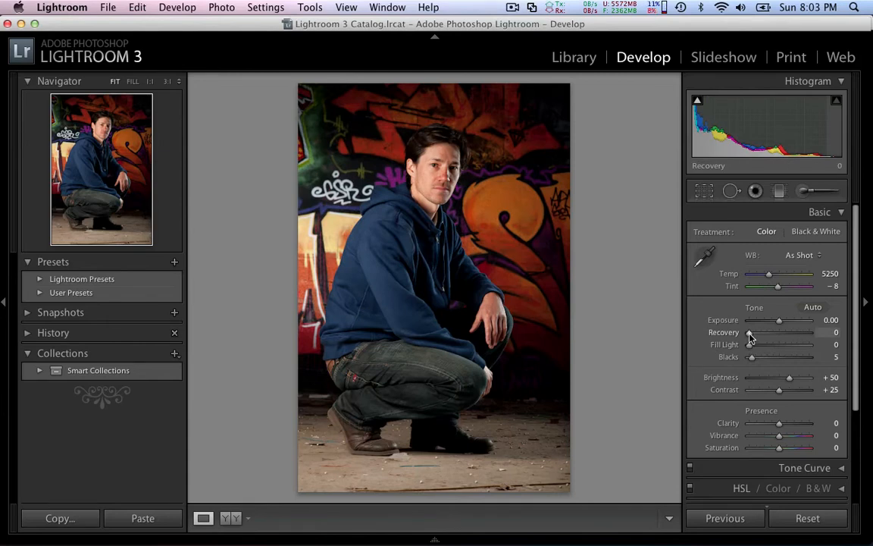
- Set Recovery to 42 to tone down the photo's highlights
{"action": "mouse_move", "coordinate": [750, 334]}
{"action": "left_mouse_down"}
{"action": "mouse_move", "coordinate": [806, 345]}
{"action": "mouse_move", "coordinate": [752, 347]}
{"action": "left_mouse_up"}
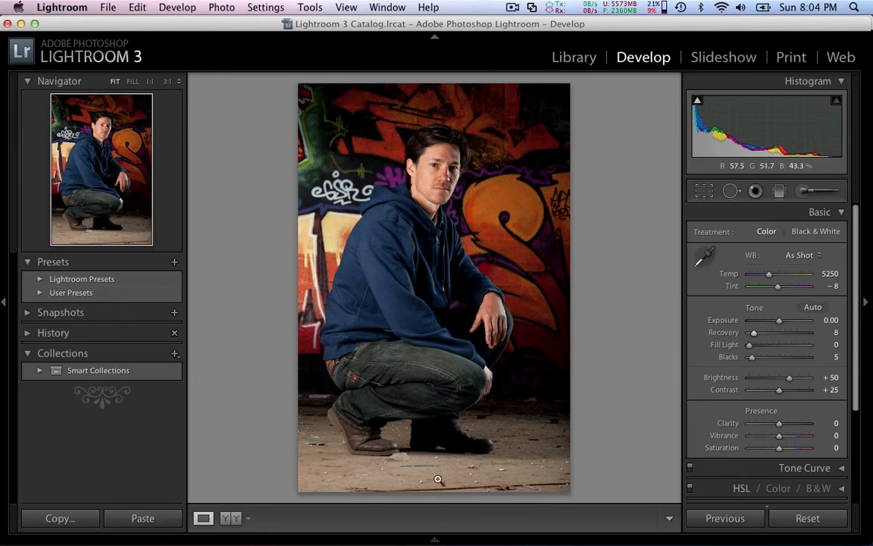
{"action": "left_click_drag", "start_coordinate": [753, 332], "coordinate": [775, 340]}
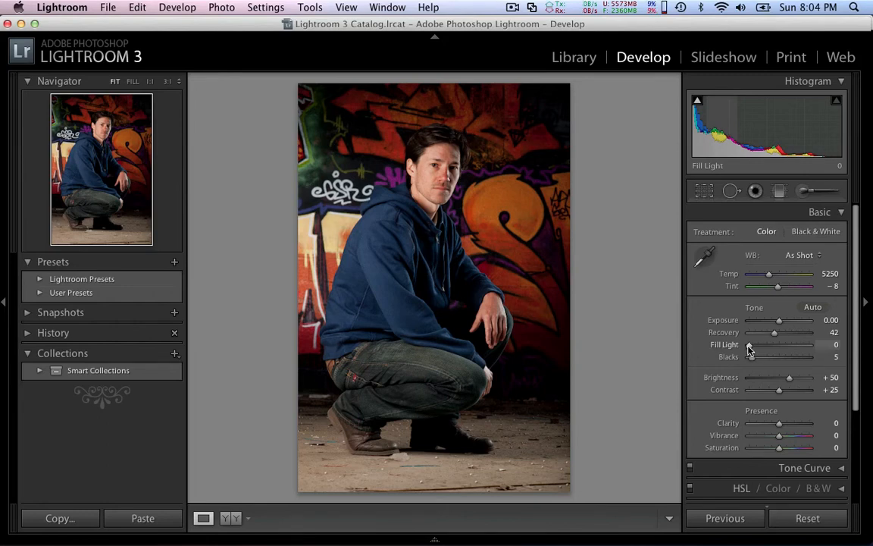
- Test Fill Light at 33, 73 and 50 with Recovery raised, and reset Fill Light to 0
{"action": "left_click_drag", "start_coordinate": [749, 348], "coordinate": [769, 355]}
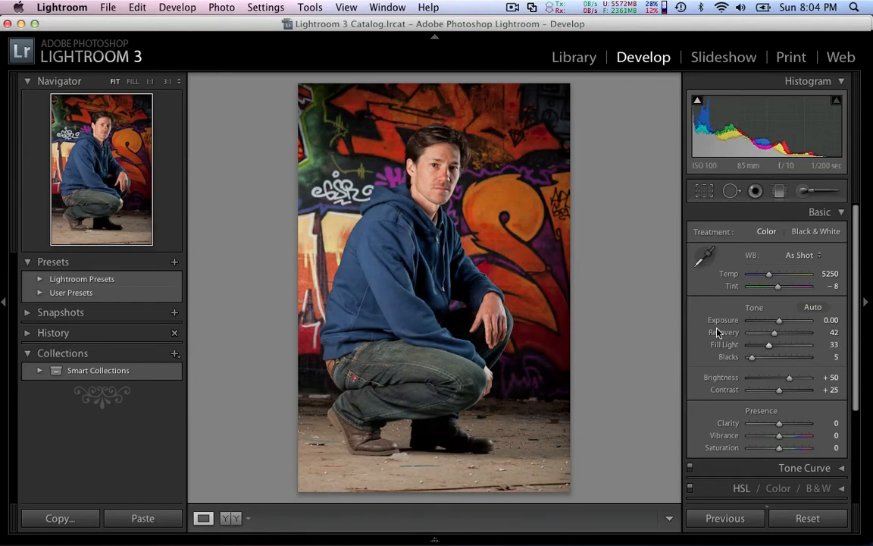
{"action": "left_click_drag", "start_coordinate": [770, 348], "coordinate": [794, 351]}
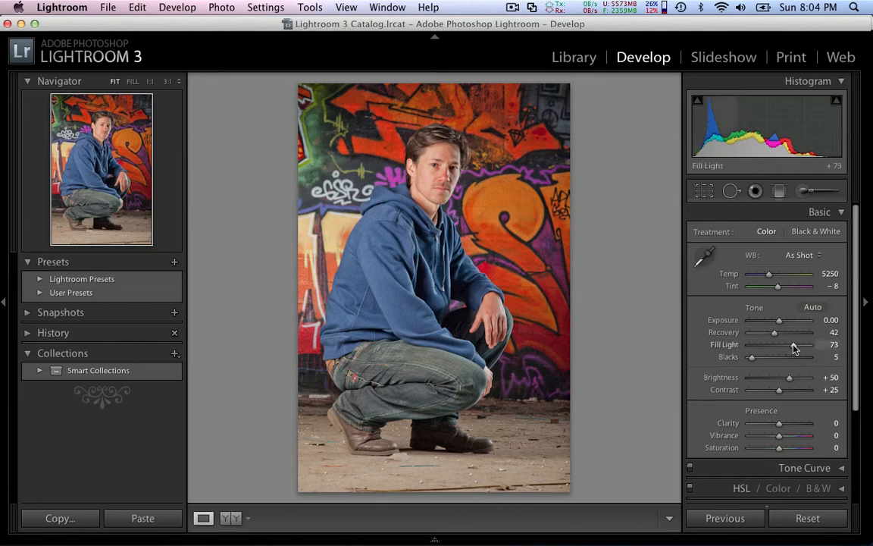
{"action": "left_click_drag", "start_coordinate": [794, 349], "coordinate": [780, 347]}
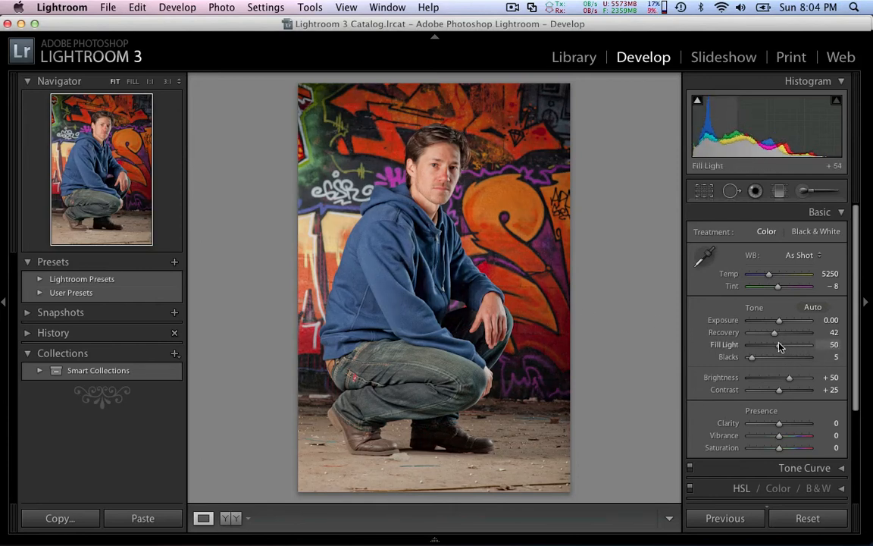
{"action": "double_click", "coordinate": [779, 348]}
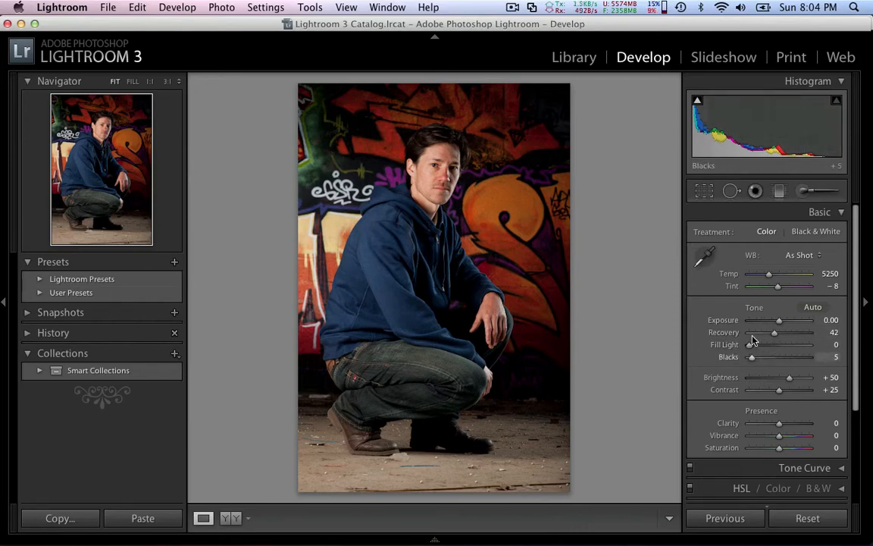
- Switch to Lightroom 4 Beta
{"action": "mouse_move", "coordinate": [438, 540]}
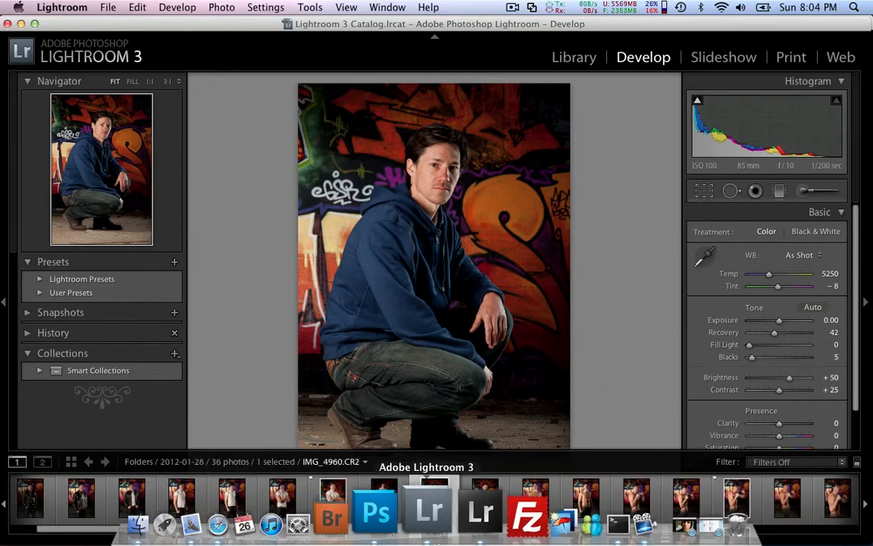
{"action": "left_click", "coordinate": [479, 514]}
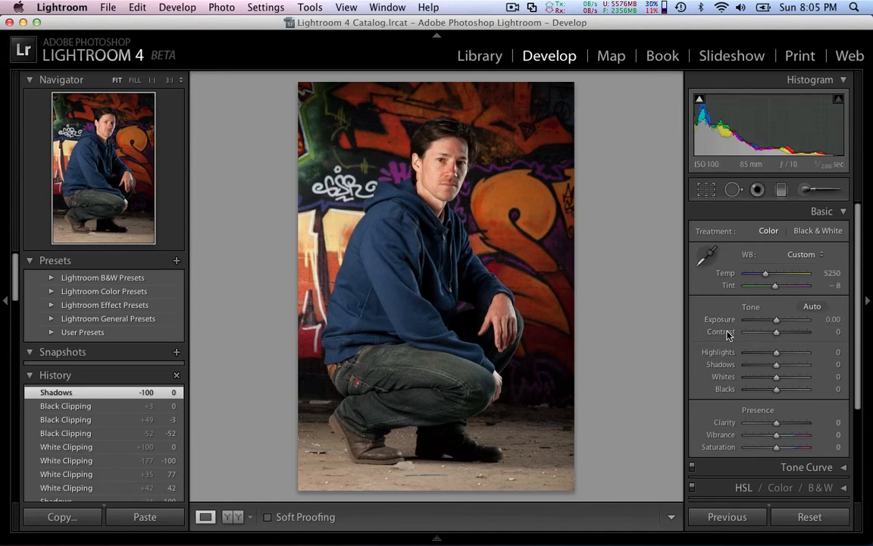
- Try lowering Contrast to -16 and Exposure to -0.25, and reset both to 0
{"action": "mouse_move", "coordinate": [776, 324]}
{"action": "left_mouse_down"}
{"action": "mouse_move", "coordinate": [762, 325]}
{"action": "mouse_move", "coordinate": [783, 325]}
{"action": "mouse_move", "coordinate": [774, 326]}
{"action": "mouse_move", "coordinate": [786, 337]}
{"action": "mouse_move", "coordinate": [765, 331]}
{"action": "mouse_move", "coordinate": [772, 337]}
{"action": "mouse_move", "coordinate": [772, 320]}
{"action": "mouse_move", "coordinate": [774, 328]}
{"action": "left_mouse_up"}
{"action": "double_click", "coordinate": [772, 331]}
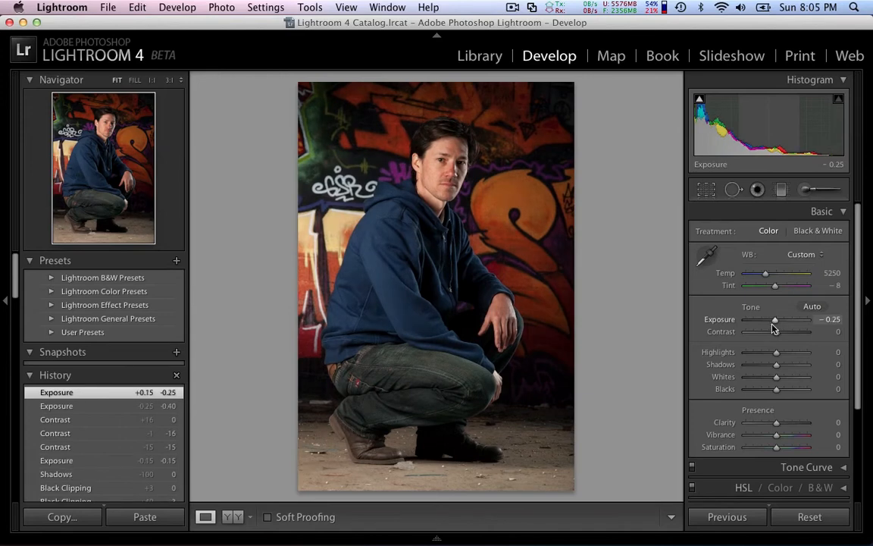
{"action": "double_click", "coordinate": [774, 321]}
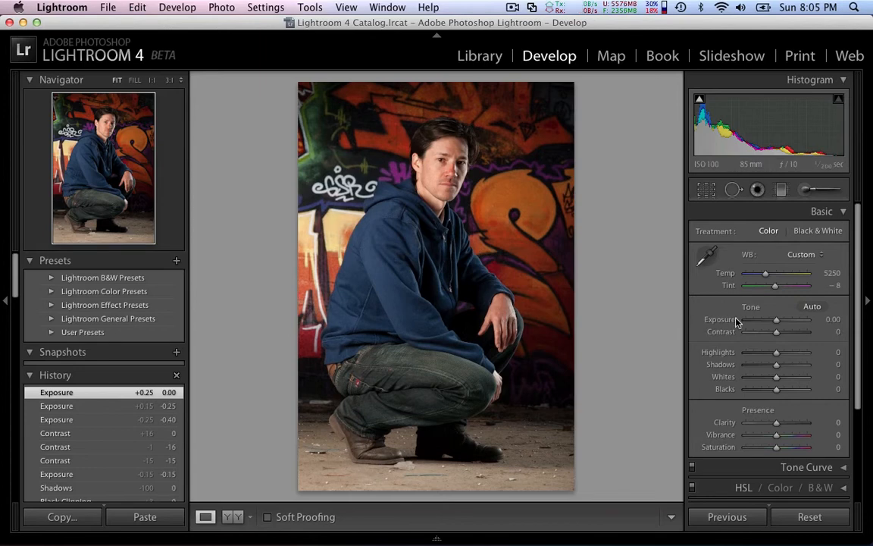
- Try Highlights at +85 and -42, inspect the photo up close, and reset Highlights to 0
{"action": "left_click_drag", "start_coordinate": [776, 354], "coordinate": [804, 361]}
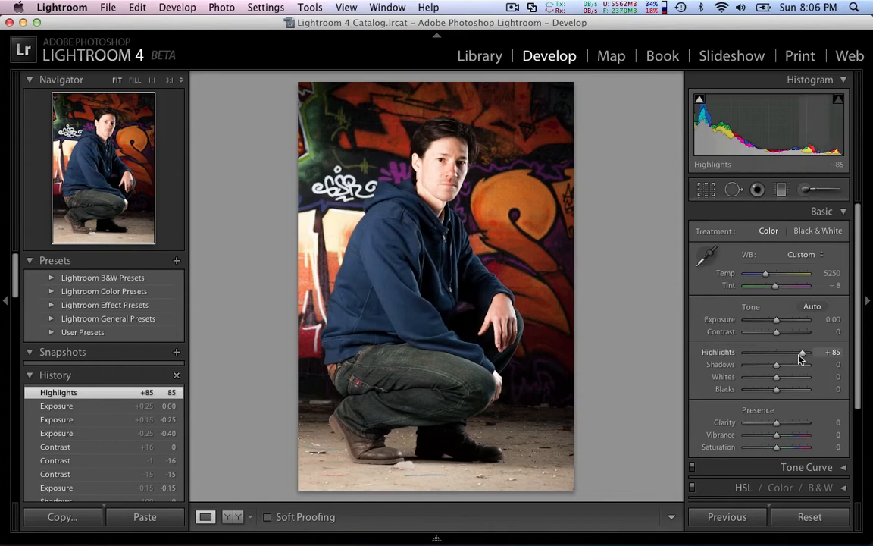
{"action": "left_click_drag", "start_coordinate": [794, 358], "coordinate": [768, 358]}
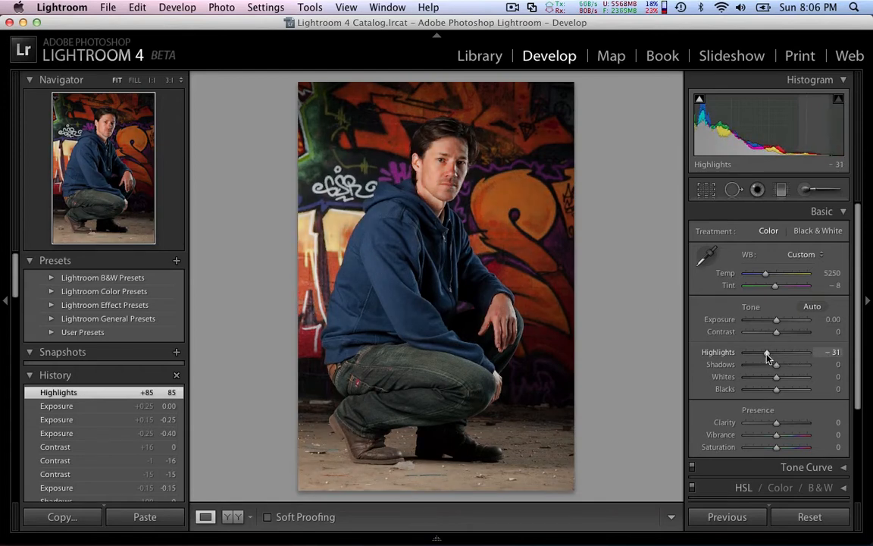
{"action": "left_click_drag", "start_coordinate": [765, 357], "coordinate": [762, 359]}
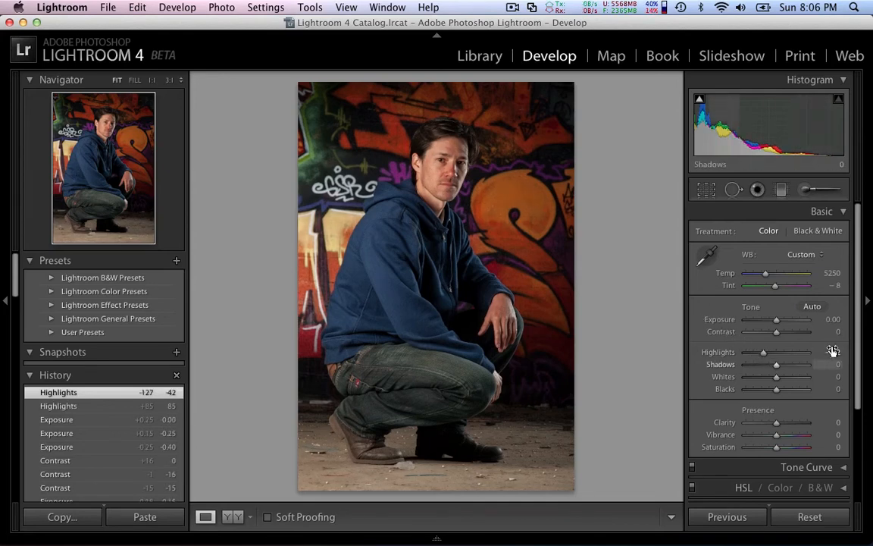
{"action": "left_click", "coordinate": [474, 228]}
{"action": "key", "text": "super+equal"}
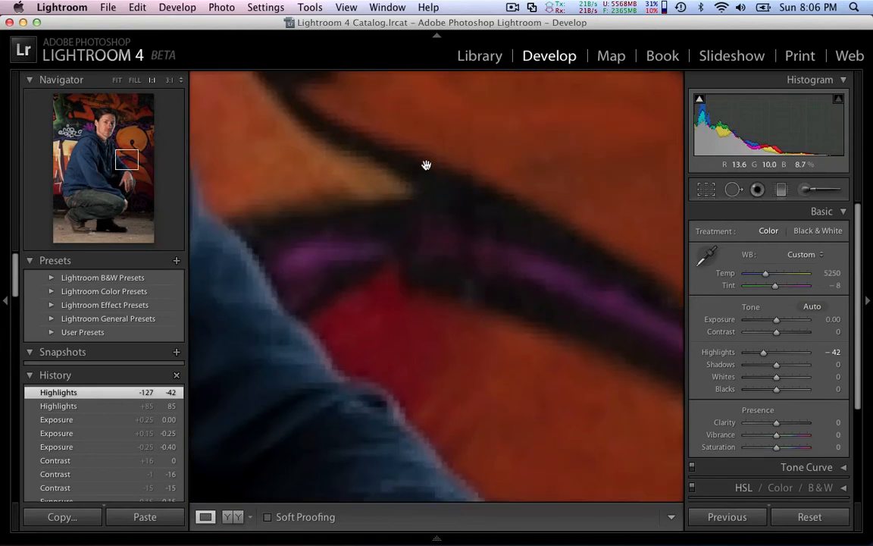
{"action": "left_click", "coordinate": [416, 264]}
{"action": "left_click", "coordinate": [423, 272]}
{"action": "key", "text": "super+minus"}
{"action": "key", "text": "super+minus"}
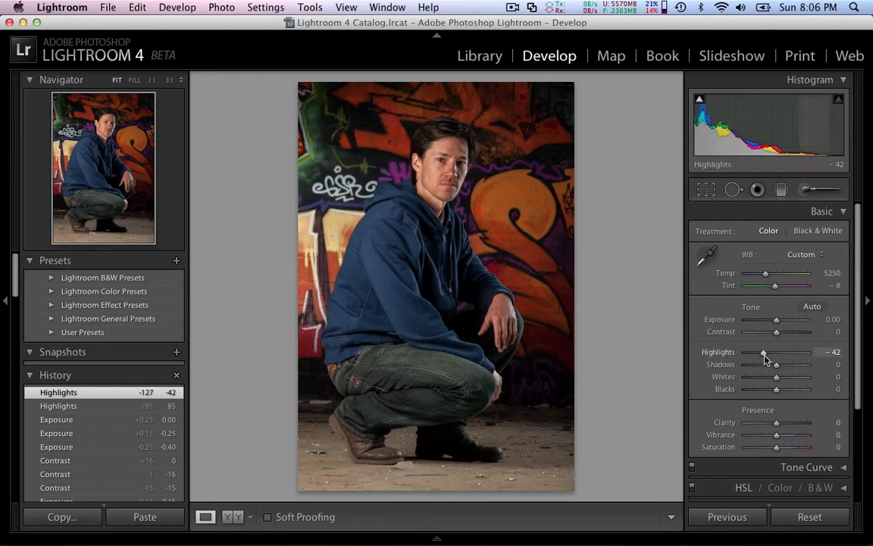
{"action": "left_click_drag", "start_coordinate": [763, 352], "coordinate": [777, 354]}
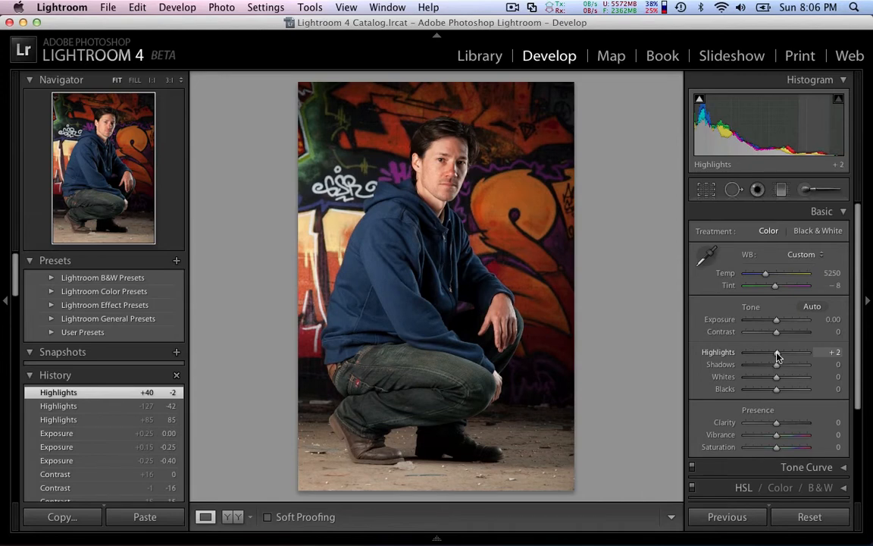
{"action": "double_click", "coordinate": [776, 356]}
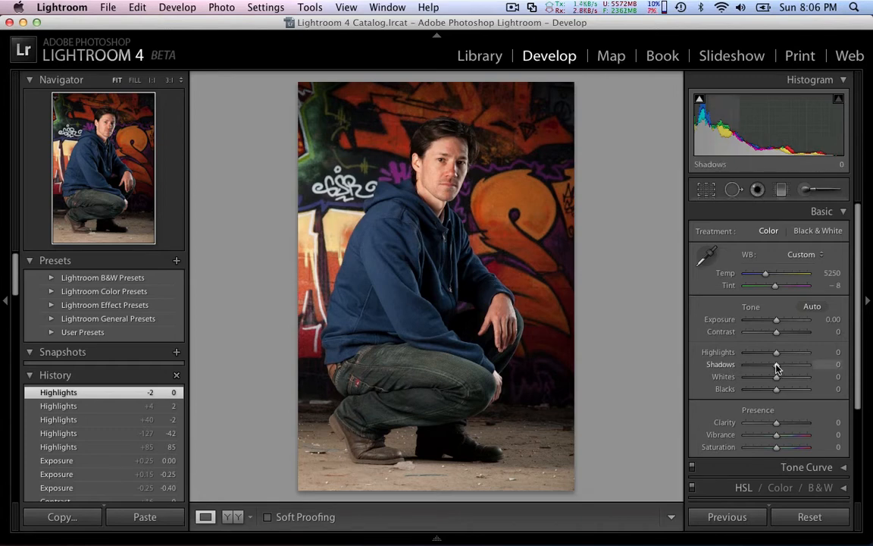
- Test Shadows at +100 on the dark background, and return it to 0
{"action": "left_click_drag", "start_coordinate": [777, 367], "coordinate": [808, 366]}
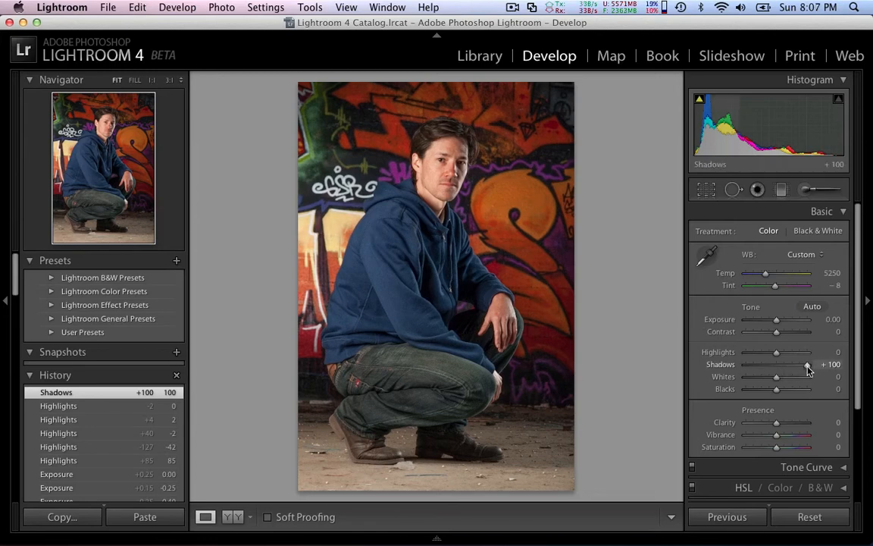
{"action": "left_click_drag", "start_coordinate": [808, 368], "coordinate": [773, 366]}
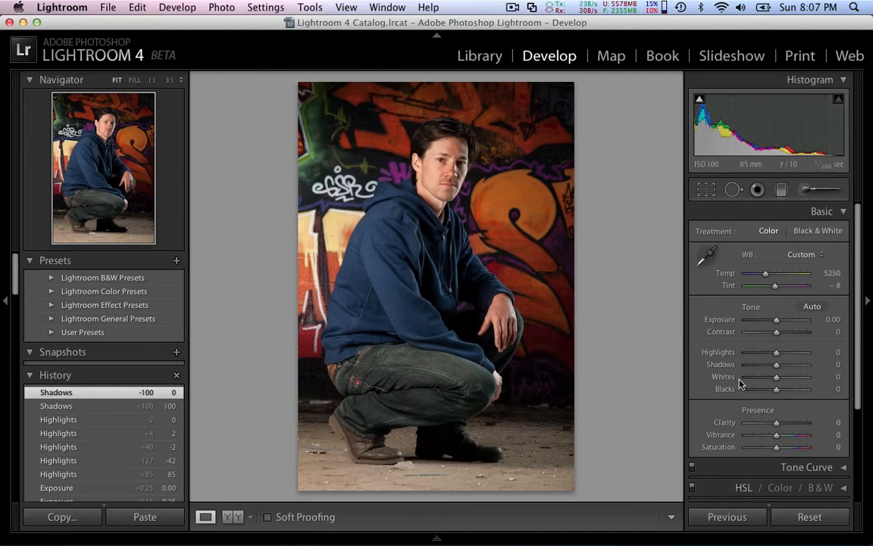
- Try Whites at -68 and +87 to shift the brightest tones, and reset it to 0
{"action": "left_click_drag", "start_coordinate": [776, 378], "coordinate": [756, 378]}
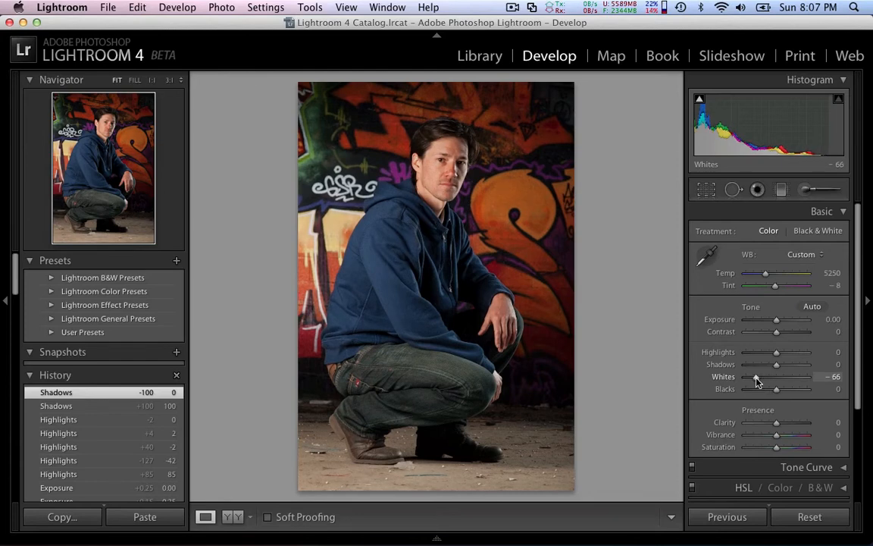
{"action": "left_click_drag", "start_coordinate": [755, 379], "coordinate": [757, 378]}
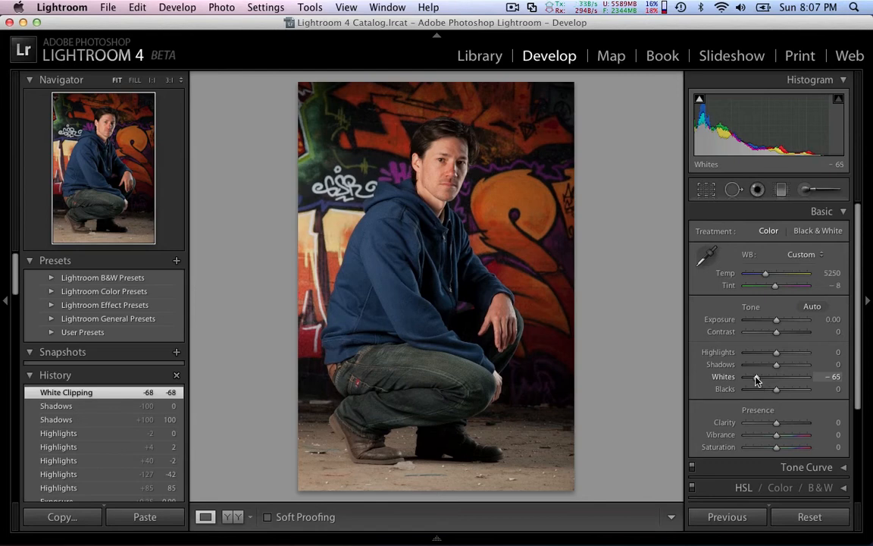
{"action": "left_click_drag", "start_coordinate": [755, 379], "coordinate": [806, 382]}
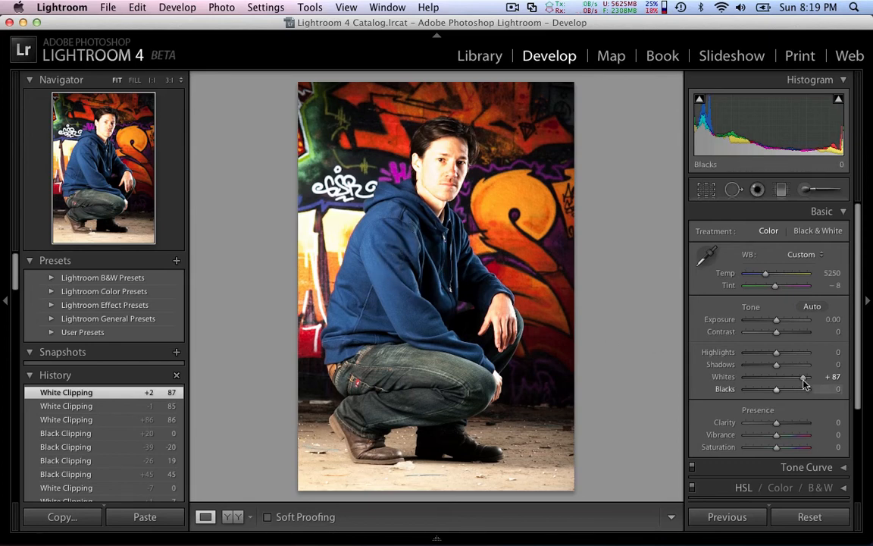
{"action": "left_click_drag", "start_coordinate": [801, 378], "coordinate": [781, 376]}
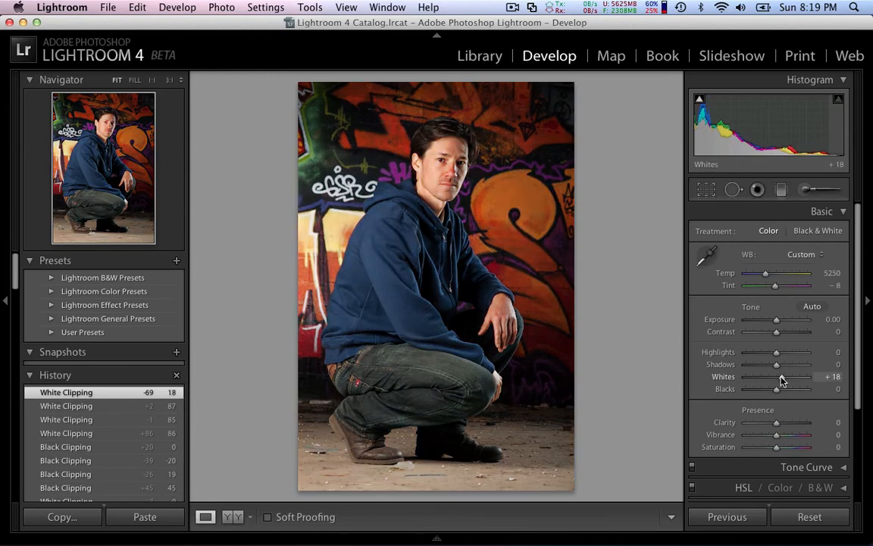
{"action": "double_click", "coordinate": [781, 378]}
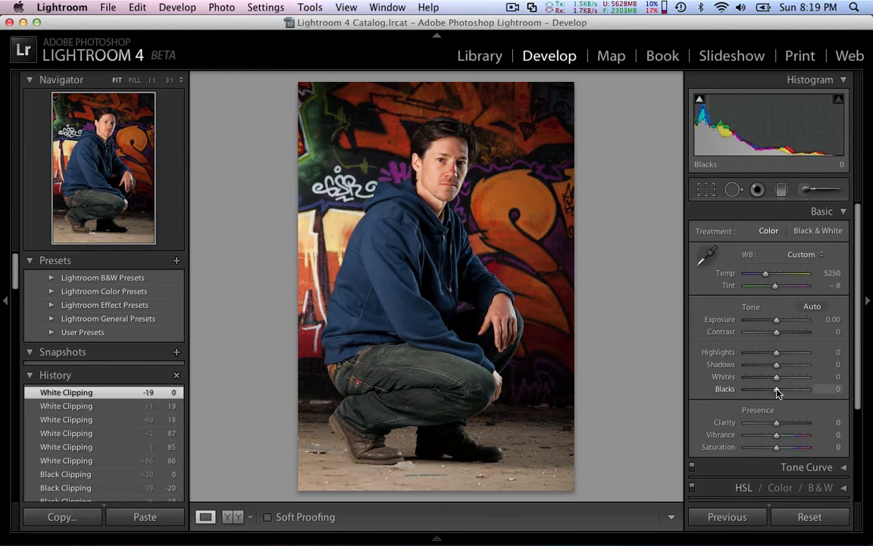
- Try Blacks at -51 to deepen the darkest tones, and reset it to 0
{"action": "mouse_move", "coordinate": [778, 392]}
{"action": "left_mouse_down"}
{"action": "mouse_move", "coordinate": [802, 397]}
{"action": "mouse_move", "coordinate": [782, 391]}
{"action": "left_mouse_up"}
{"action": "left_click_drag", "start_coordinate": [774, 391], "coordinate": [761, 391]}
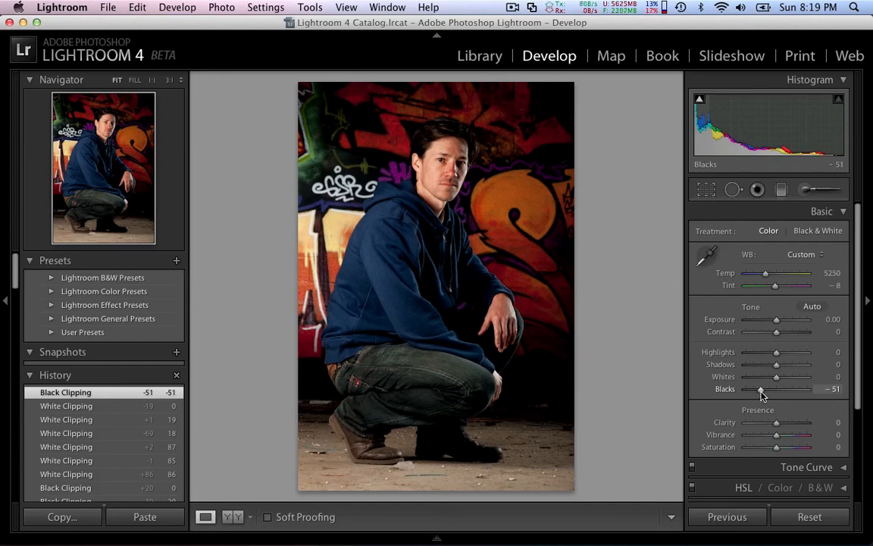
{"action": "left_click_drag", "start_coordinate": [760, 393], "coordinate": [776, 391]}
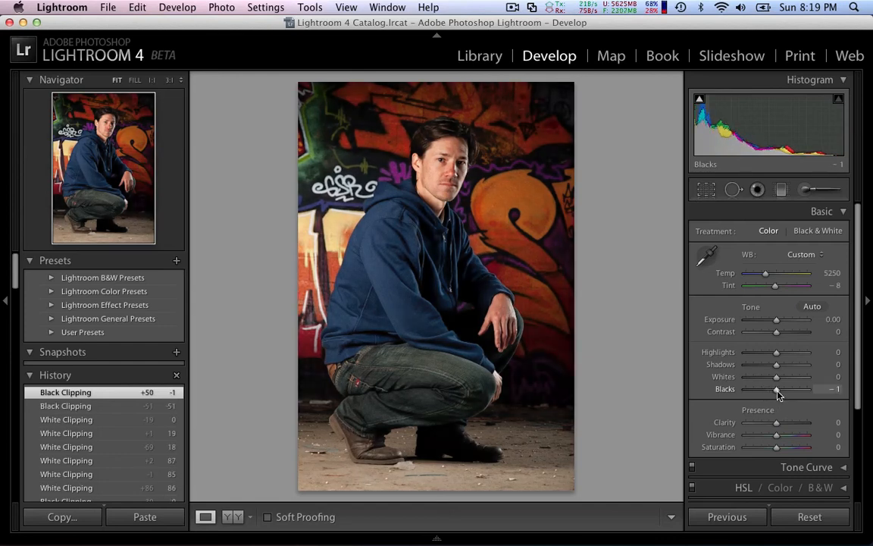
{"action": "double_click", "coordinate": [776, 390]}
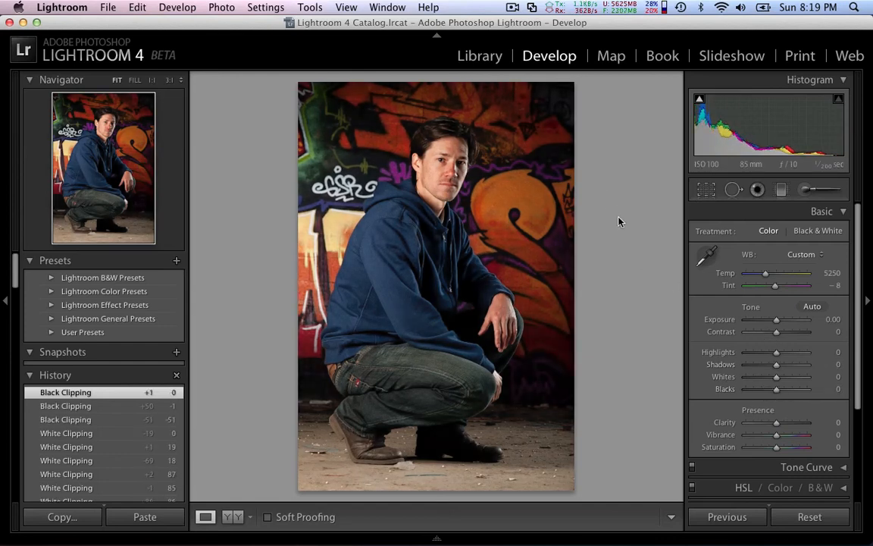